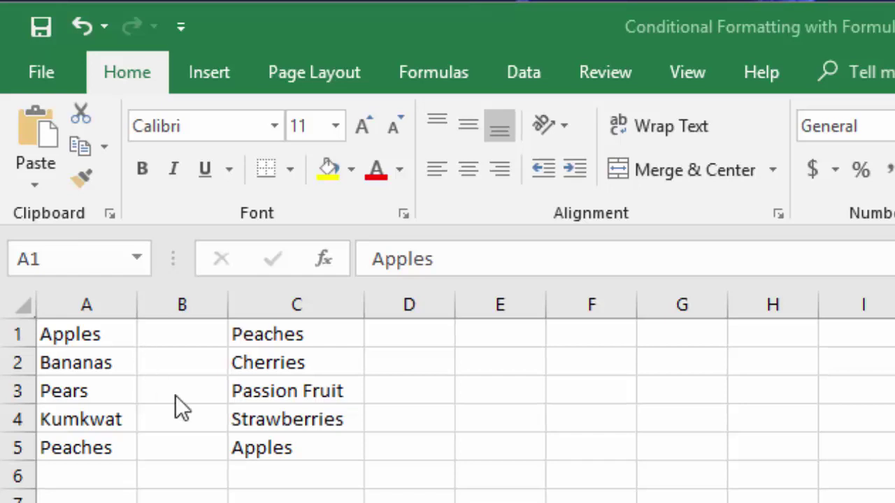
Select the five column A fruits, A1:A5, as the range to format.
{"action": "left_click", "coordinate": [83, 342]}
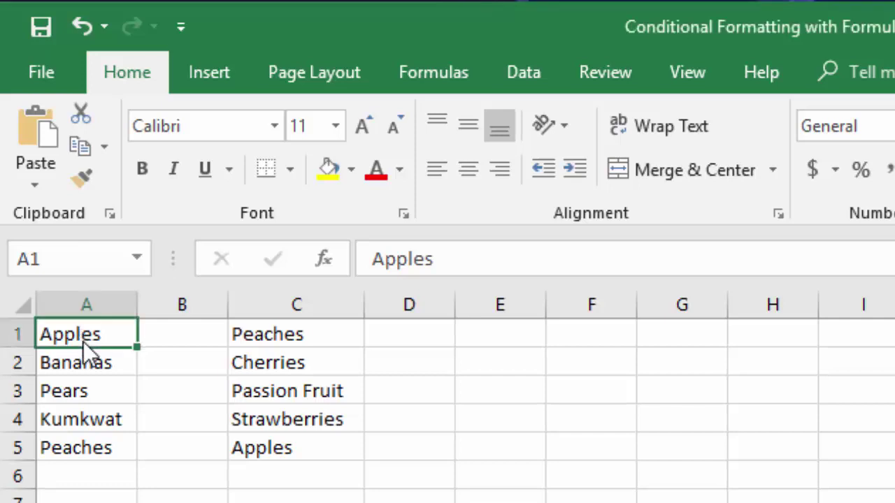
{"action": "left_click", "coordinate": [89, 378]}
{"action": "left_click_drag", "start_coordinate": [84, 335], "coordinate": [120, 449]}
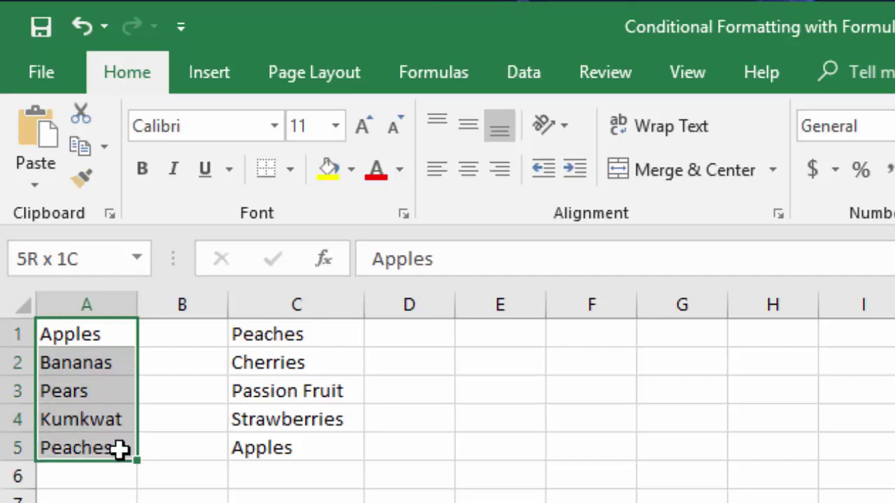
{"action": "left_click", "coordinate": [105, 334]}
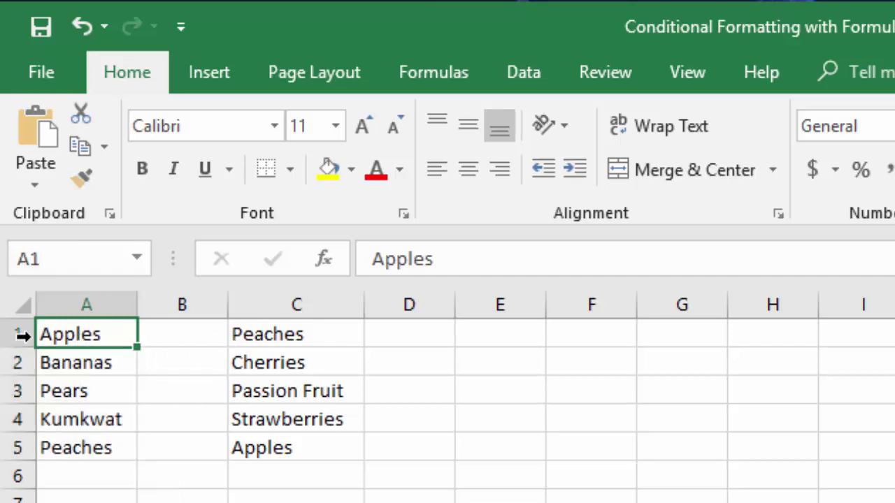
{"action": "left_click_drag", "start_coordinate": [72, 346], "coordinate": [84, 441]}
{"action": "left_click", "coordinate": [75, 342]}
{"action": "left_click", "coordinate": [258, 448]}
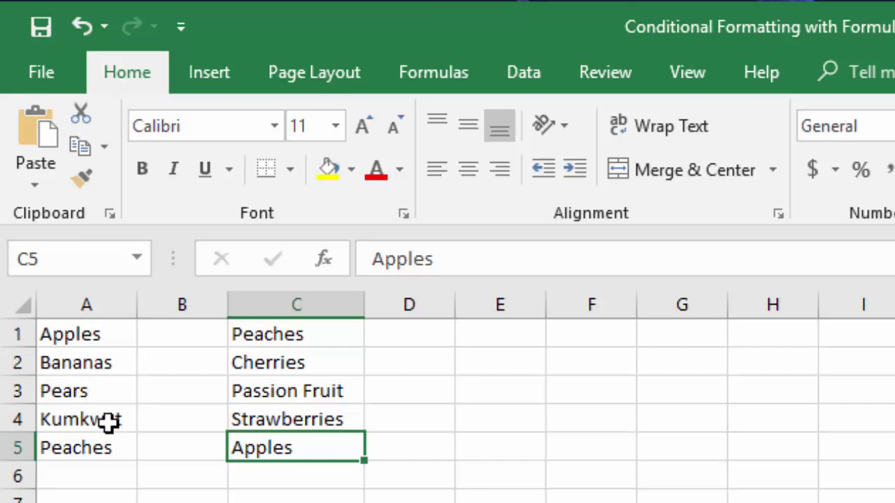
{"action": "left_click", "coordinate": [100, 450]}
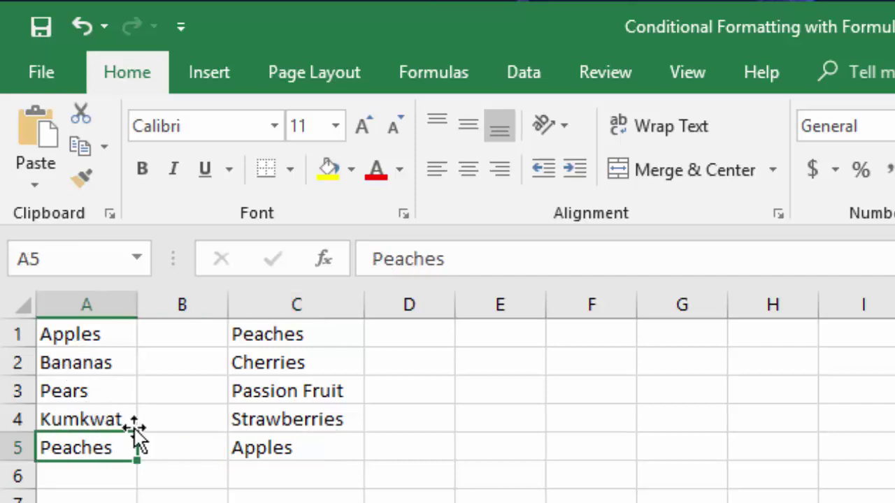
{"action": "left_click", "coordinate": [269, 333]}
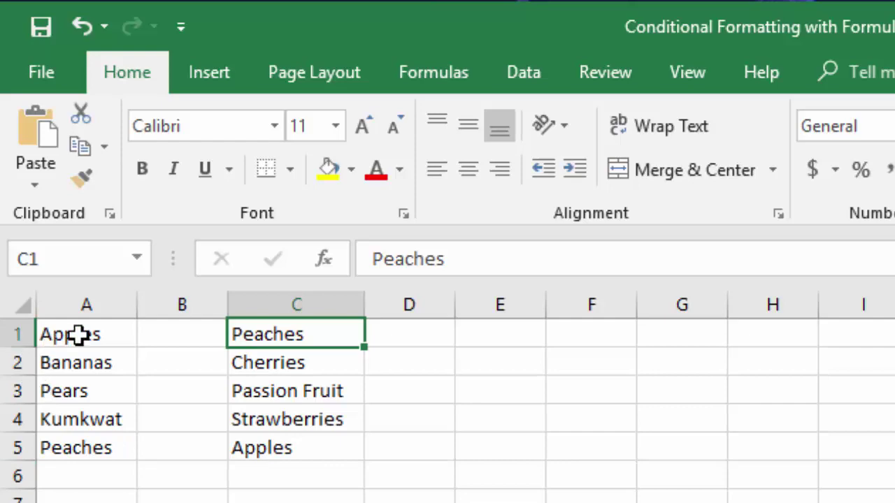
{"action": "left_click_drag", "start_coordinate": [79, 335], "coordinate": [98, 452]}
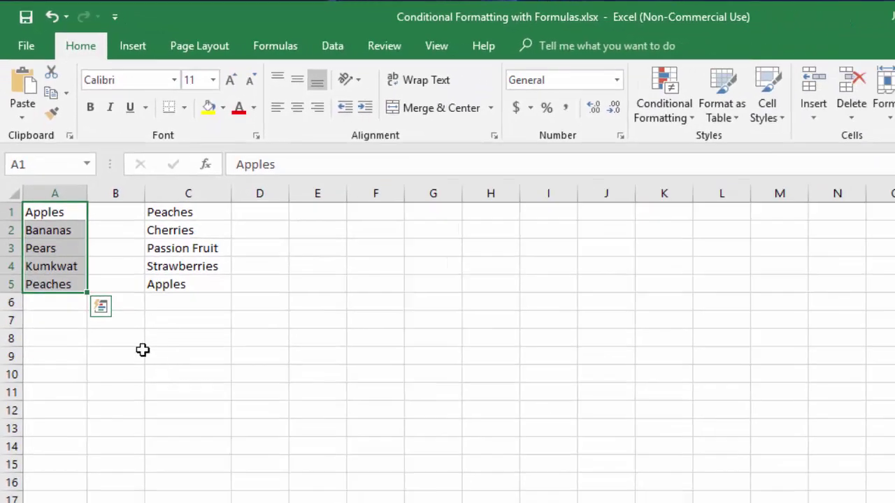
Start a new conditional formatting rule that uses a formula to decide which cells to format.
{"action": "left_click", "coordinate": [668, 115]}
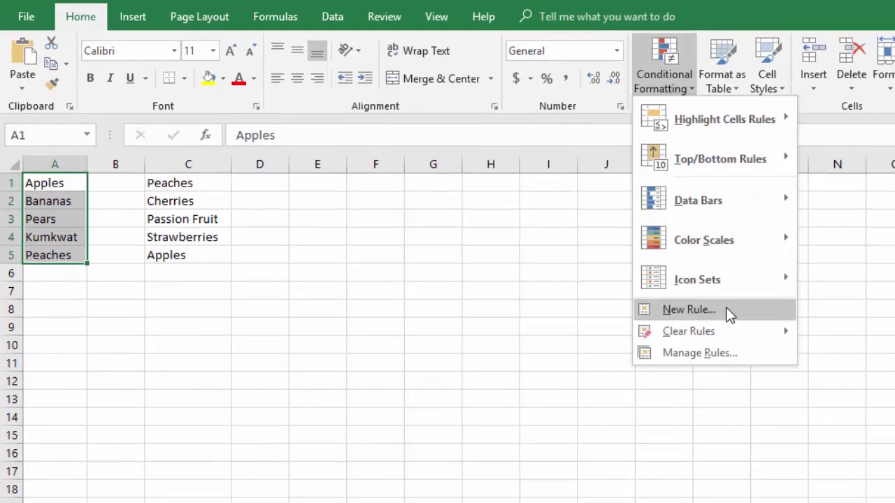
{"action": "left_click", "coordinate": [727, 341]}
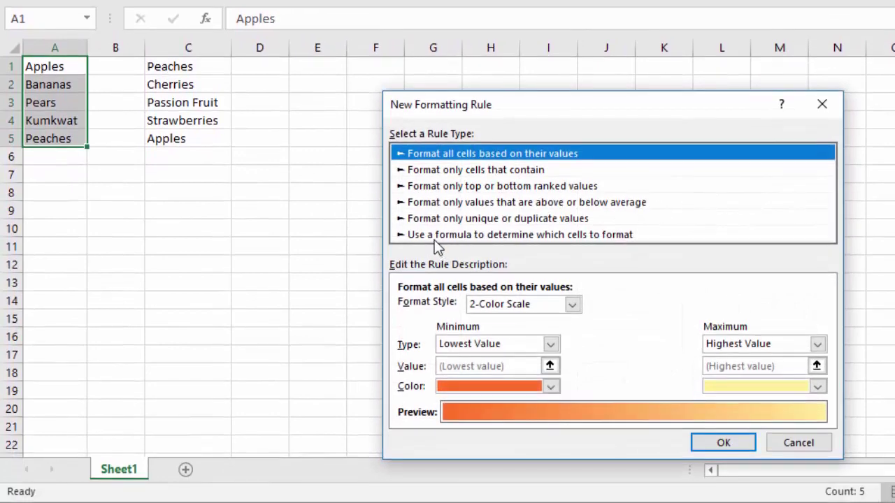
{"action": "left_click", "coordinate": [436, 241]}
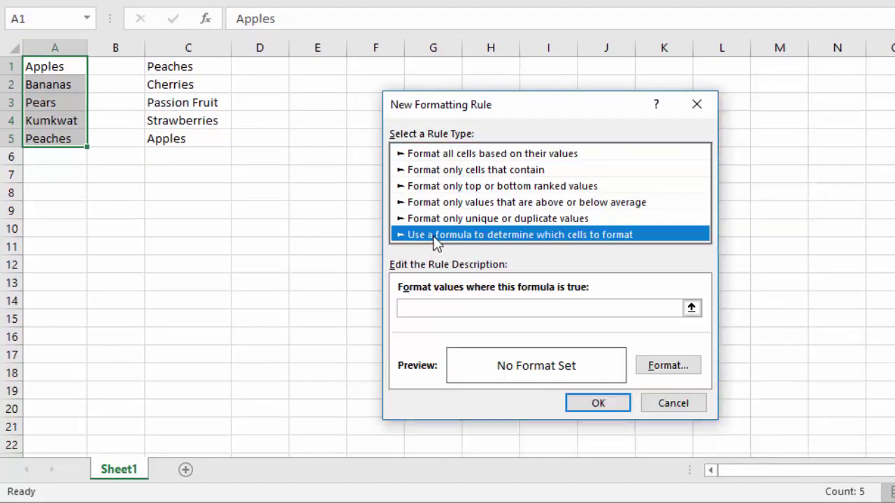
Begin the rule formula as =countif($C$1:$C$5 by referencing the column C list.
{"action": "left_click", "coordinate": [589, 308]}
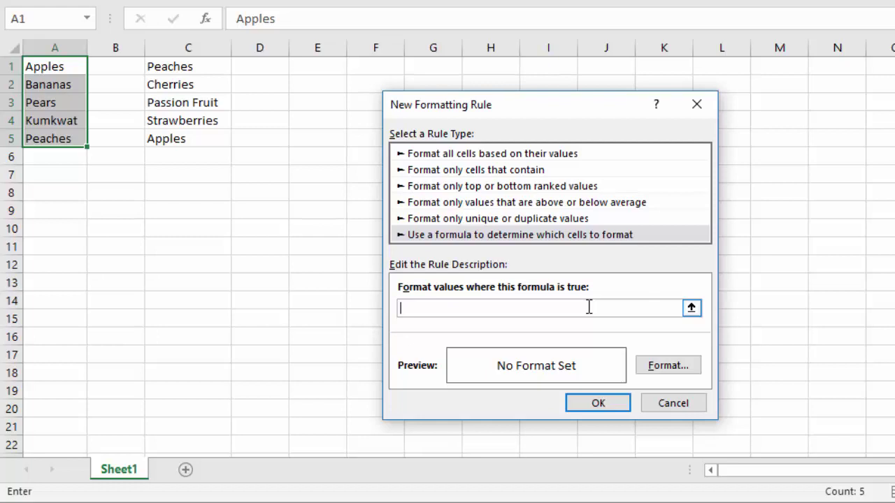
{"action": "type", "text": "=countif("}
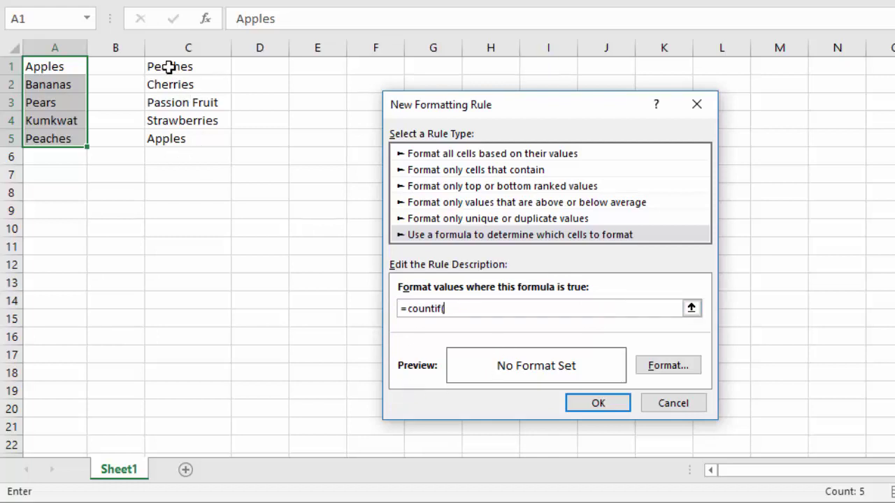
{"action": "left_click_drag", "start_coordinate": [169, 67], "coordinate": [175, 138]}
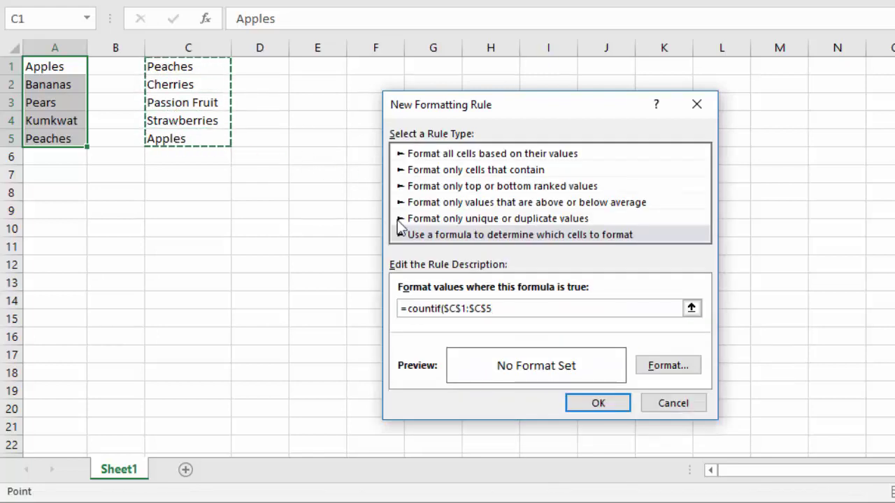
{"action": "left_click", "coordinate": [501, 308]}
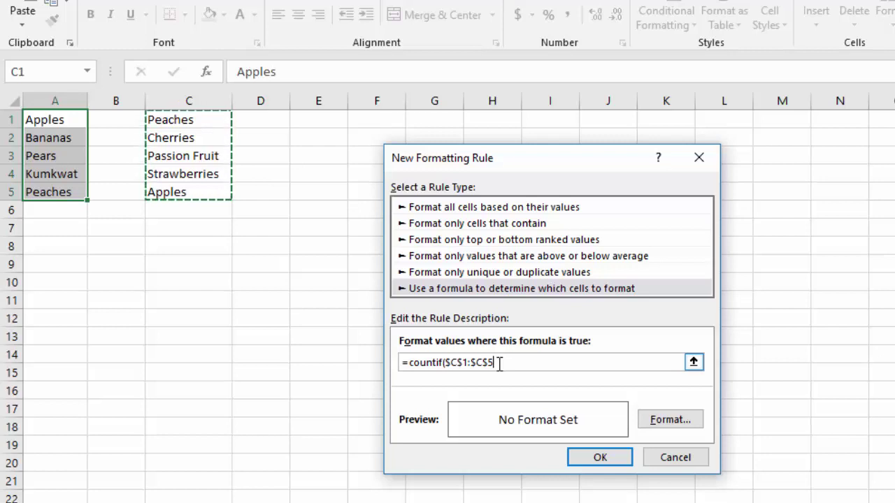
Add a comma and cell A1 as the countif criterion, positioning before its row number.
{"action": "type", "text": ","}
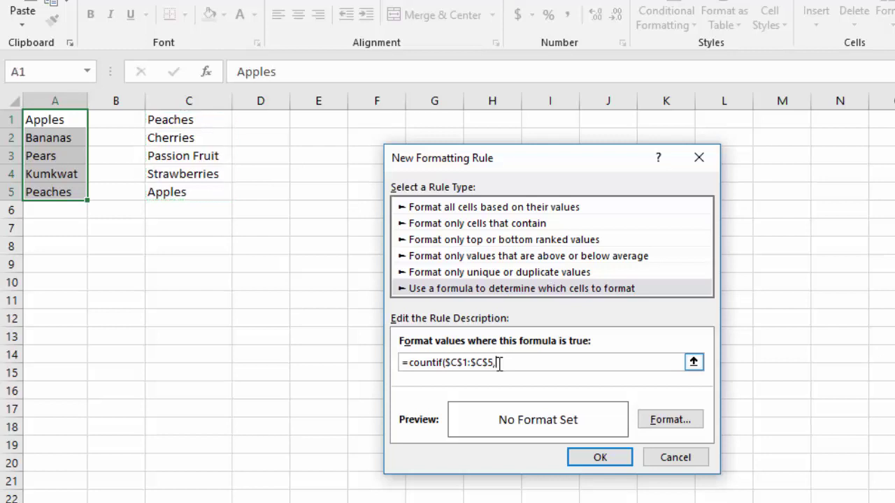
{"action": "left_click", "coordinate": [63, 120]}
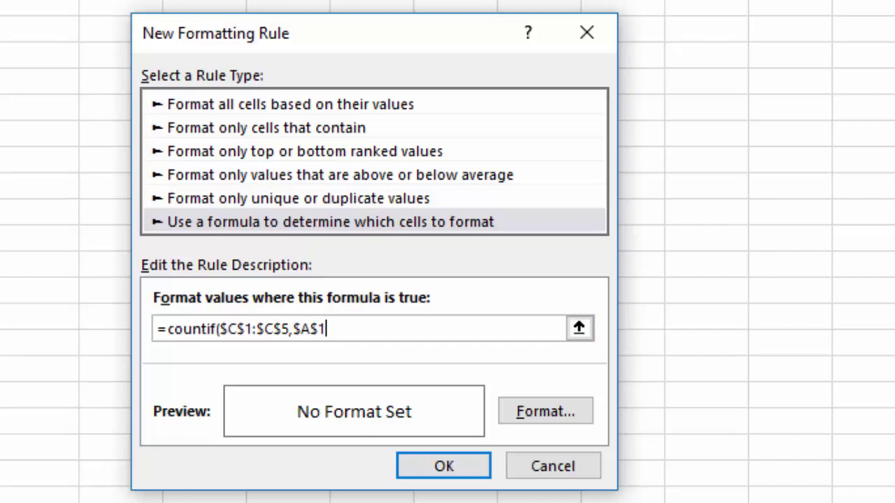
{"action": "left_click", "coordinate": [322, 328]}
Finish the formula as =countif($C$1:$C$5,$A1)>0 and give the rule a light green fill.
{"action": "key", "text": "BackSpace"}
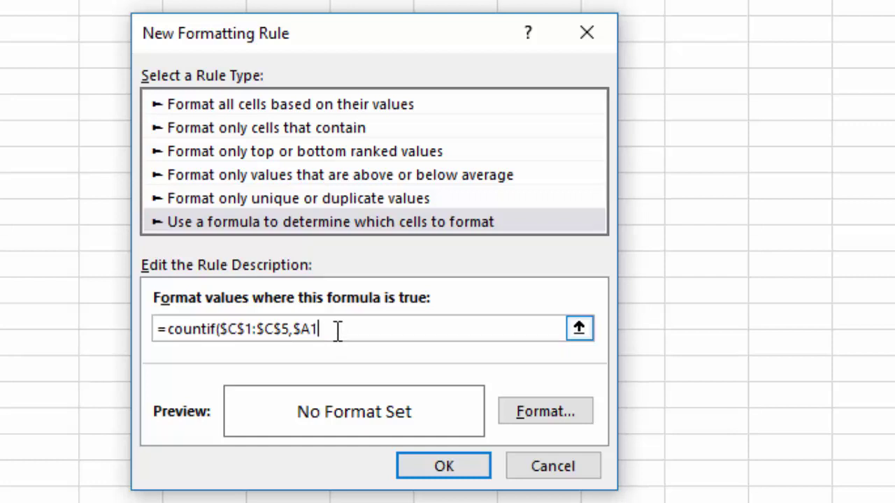
{"action": "type", "text": ")>0"}
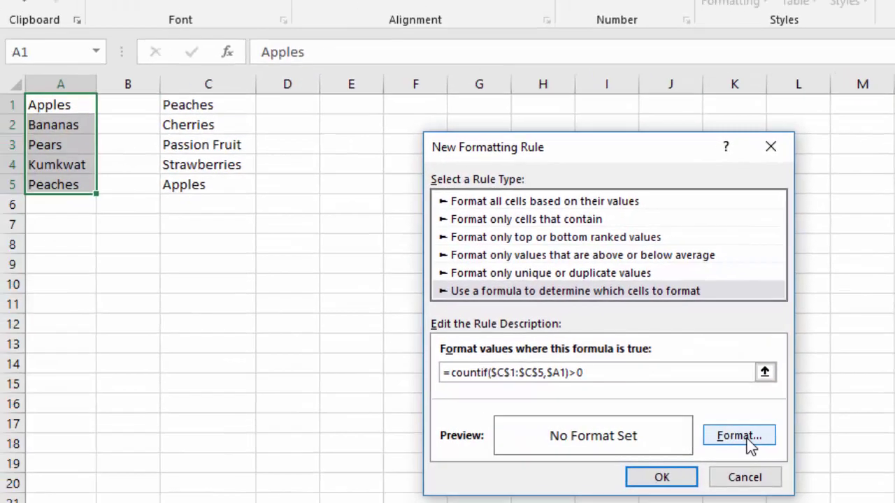
{"action": "left_click", "coordinate": [745, 439]}
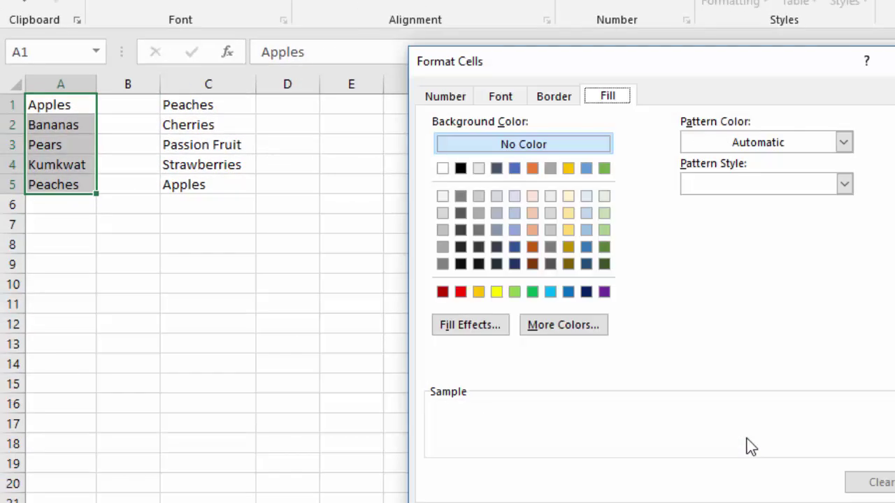
{"action": "left_click", "coordinate": [604, 196]}
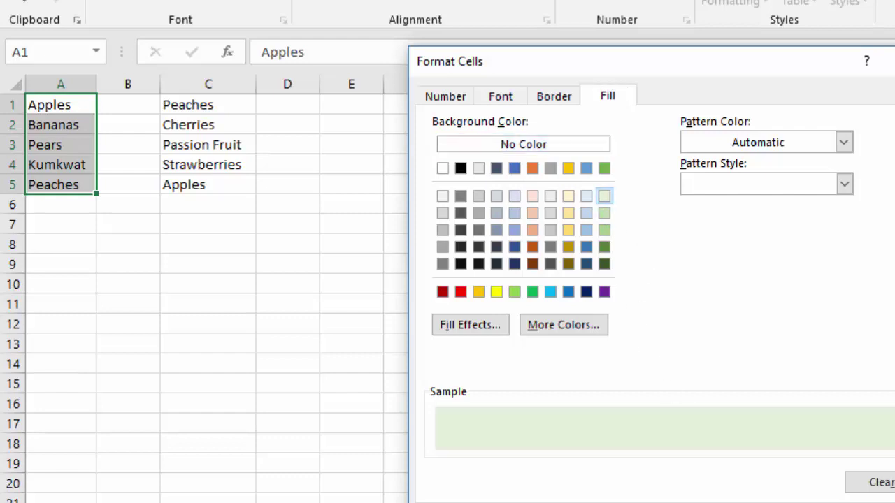
{"action": "key", "text": "Return"}
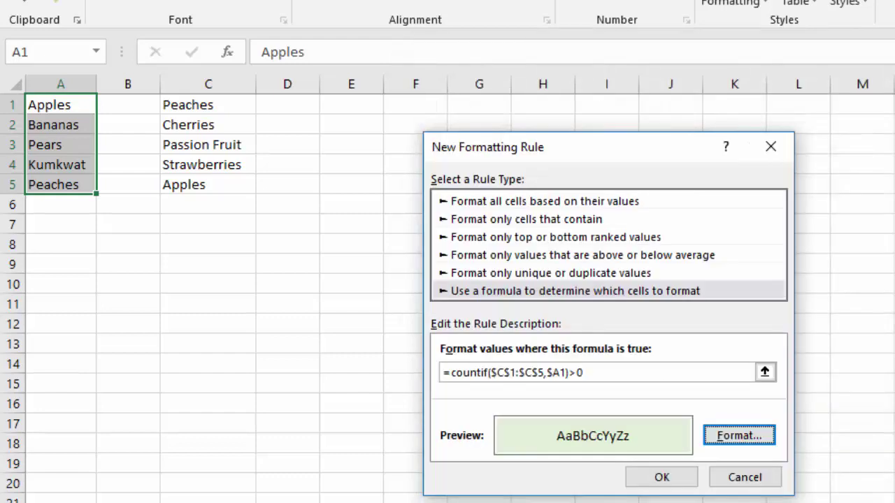
{"action": "left_click", "coordinate": [657, 481]}
{"action": "left_click", "coordinate": [78, 146]}
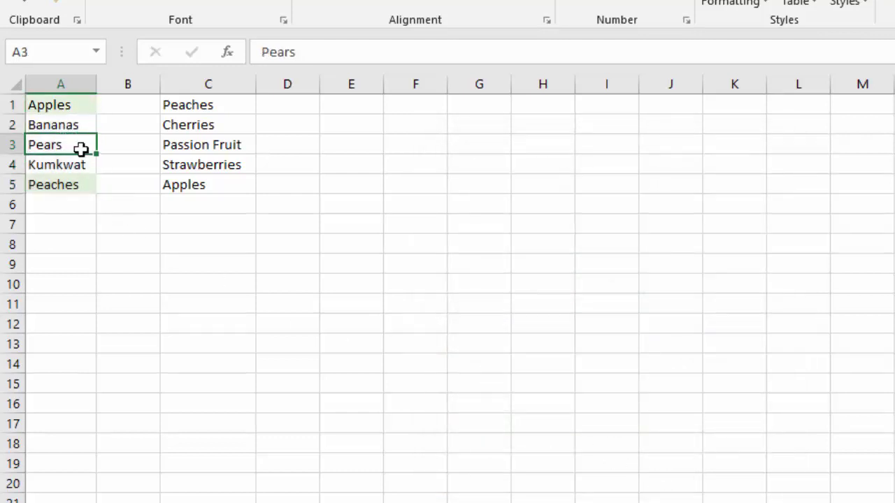
{"action": "left_click", "coordinate": [61, 125]}
{"action": "left_click", "coordinate": [67, 164]}
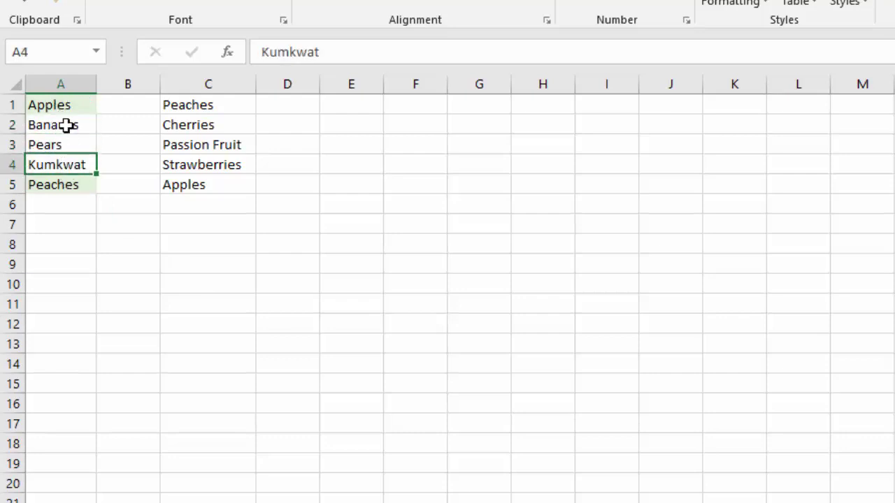
{"action": "left_click_drag", "start_coordinate": [196, 110], "coordinate": [220, 199]}
{"action": "left_click", "coordinate": [65, 147]}
{"action": "left_click", "coordinate": [66, 110]}
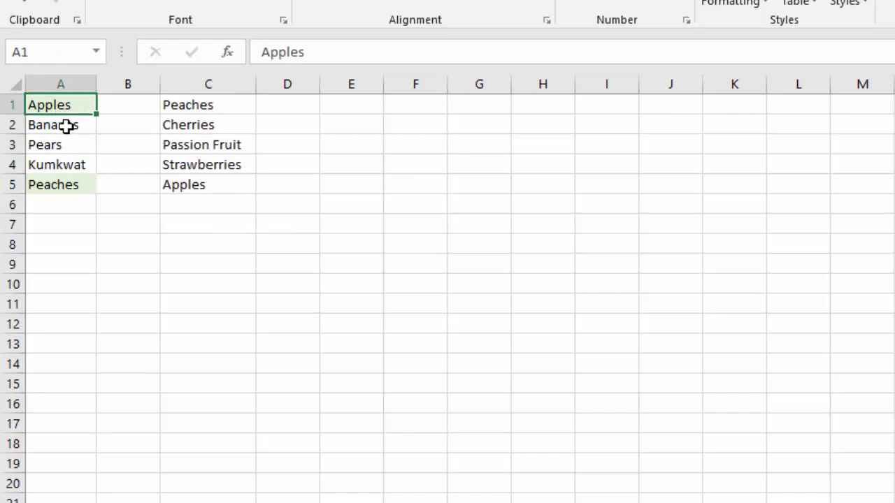
{"action": "left_click", "coordinate": [194, 147]}
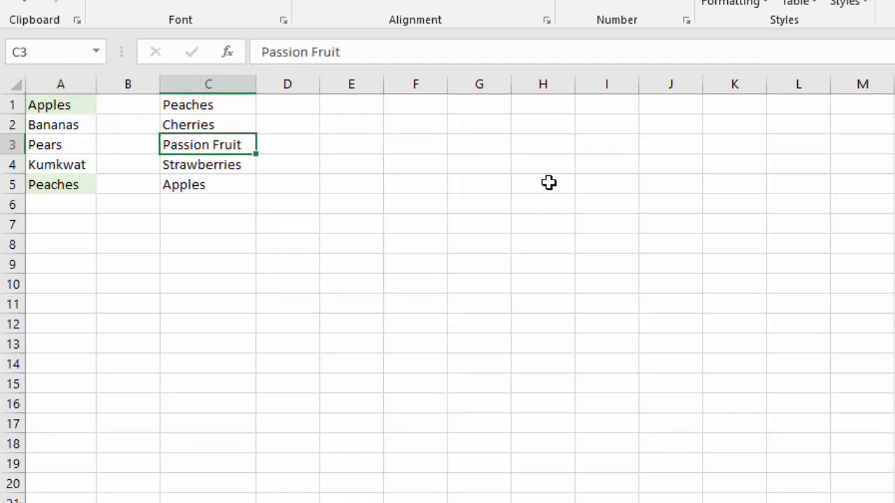
{"action": "type", "text": "Kumkwat"}
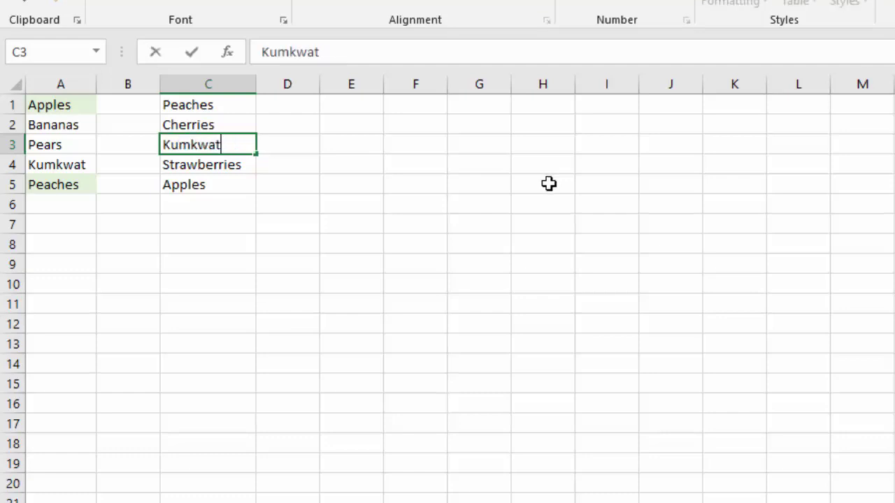
{"action": "key", "text": "Return"}
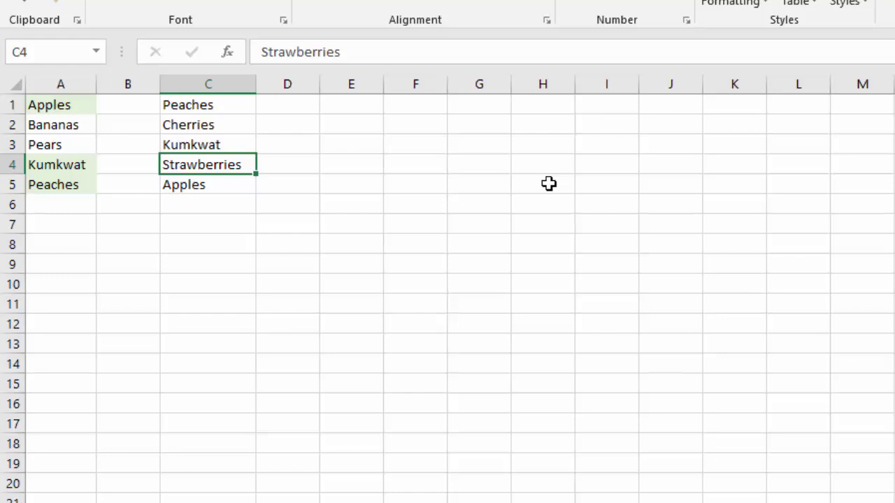
{"action": "key", "text": "ctrl+z"}
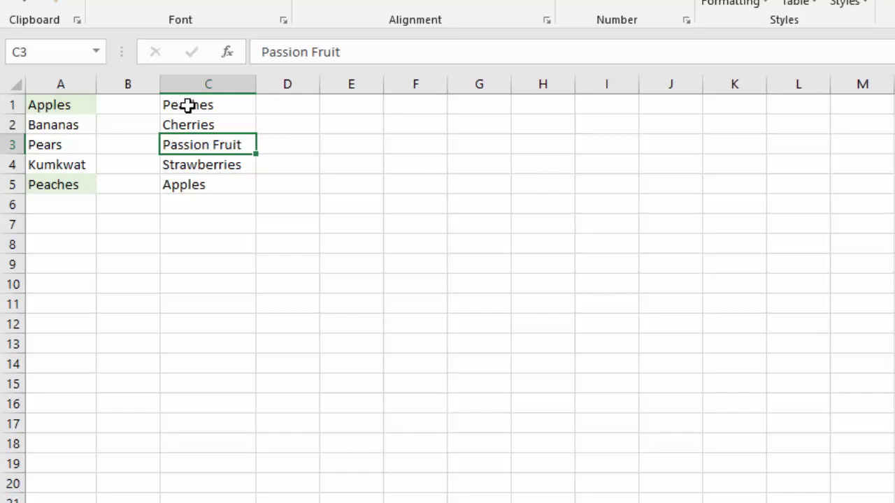
Select C1:C5 and start a new formula-based conditional formatting rule.
{"action": "left_click_drag", "start_coordinate": [194, 106], "coordinate": [200, 188]}
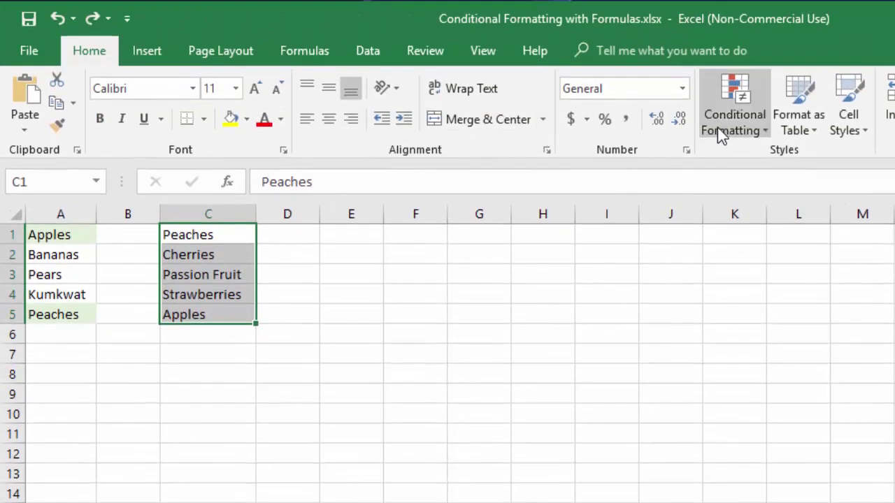
{"action": "left_click", "coordinate": [722, 60]}
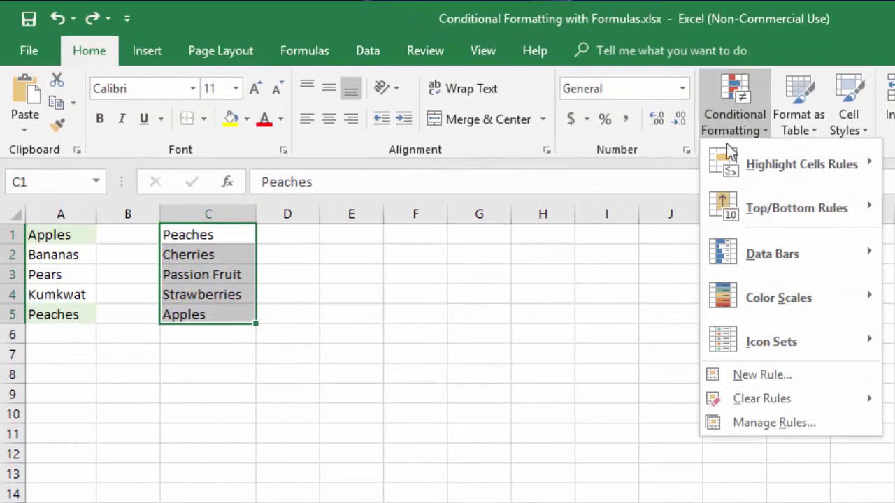
{"action": "left_click", "coordinate": [796, 373]}
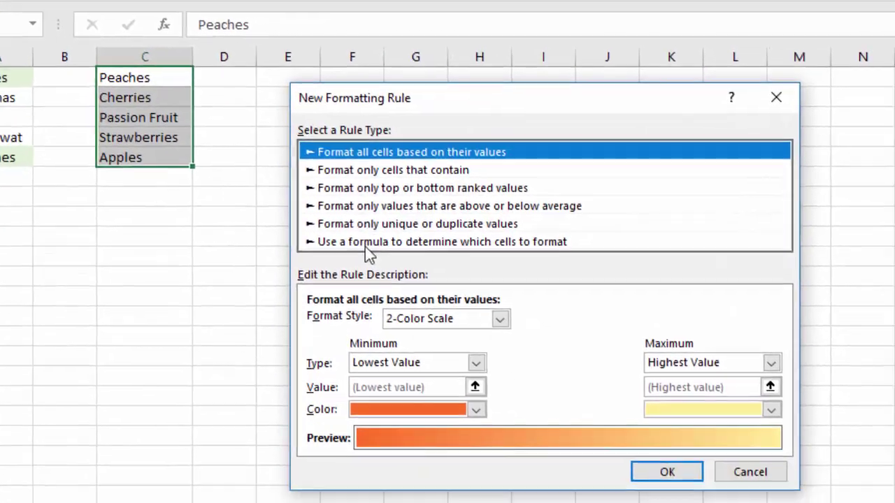
{"action": "left_click", "coordinate": [426, 400]}
Begin the rule formula as =countif($A$1:$A$5 by referencing the column A list.
{"action": "left_click", "coordinate": [423, 292]}
{"action": "left_click", "coordinate": [433, 281]}
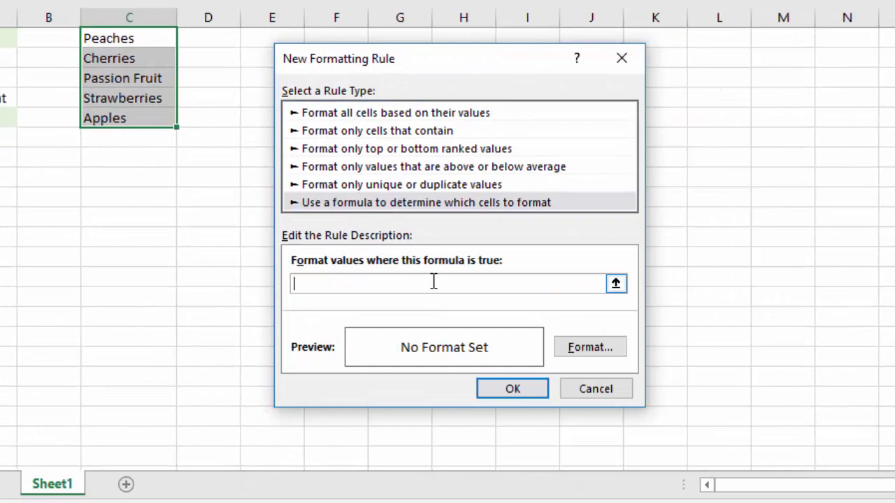
{"action": "type", "text": "=countif("}
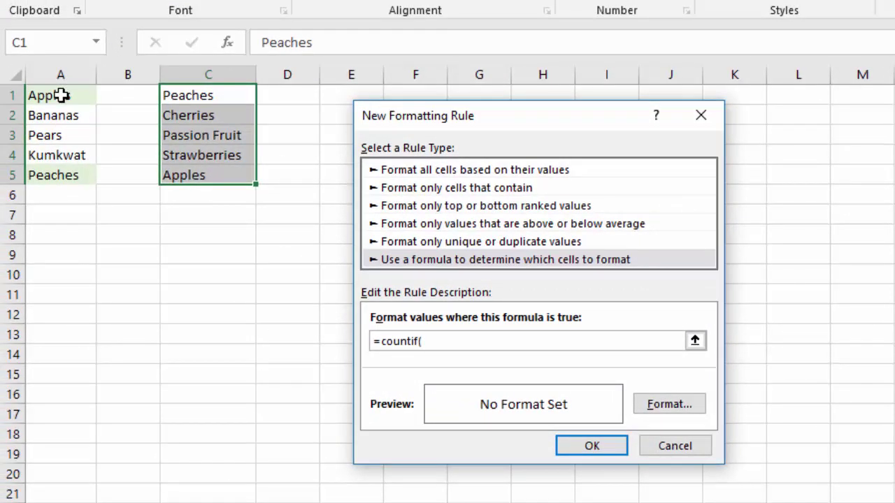
{"action": "left_click_drag", "start_coordinate": [62, 95], "coordinate": [86, 175]}
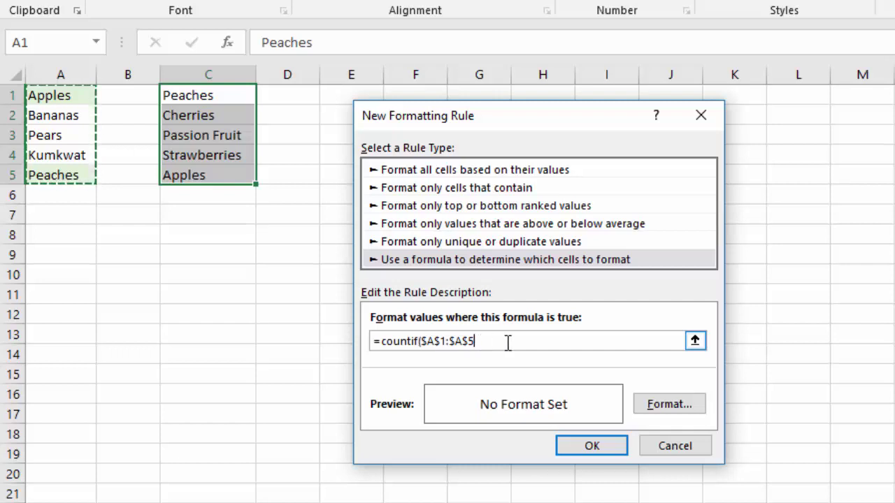
Complete the formula as =countif($A$1:$A$5,$C1)>0 with a relative row reference.
{"action": "type", "text": ","}
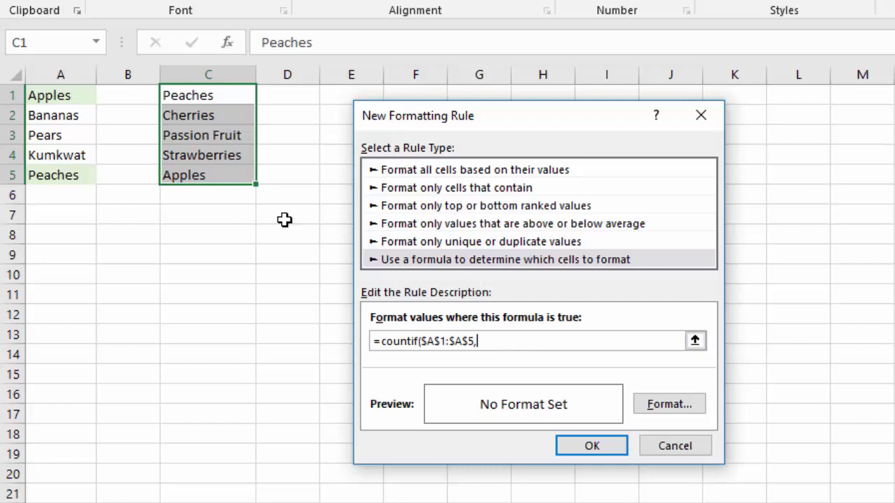
{"action": "left_click", "coordinate": [220, 100]}
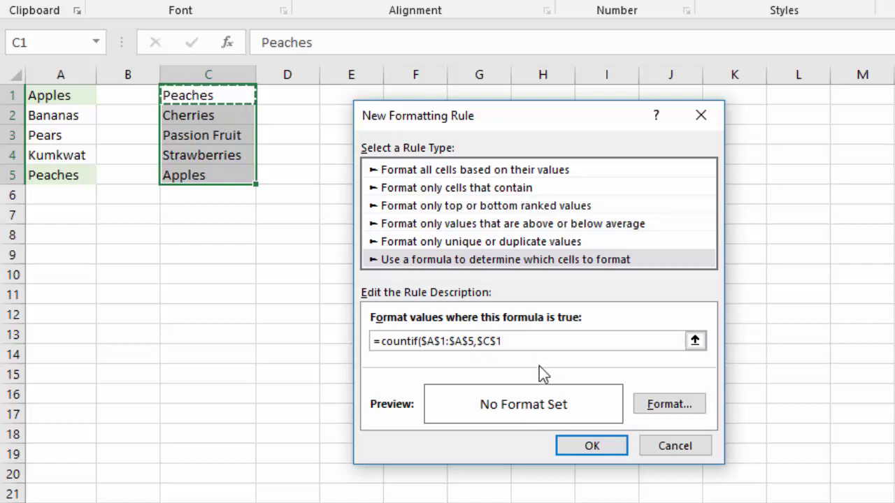
{"action": "left_click", "coordinate": [498, 343]}
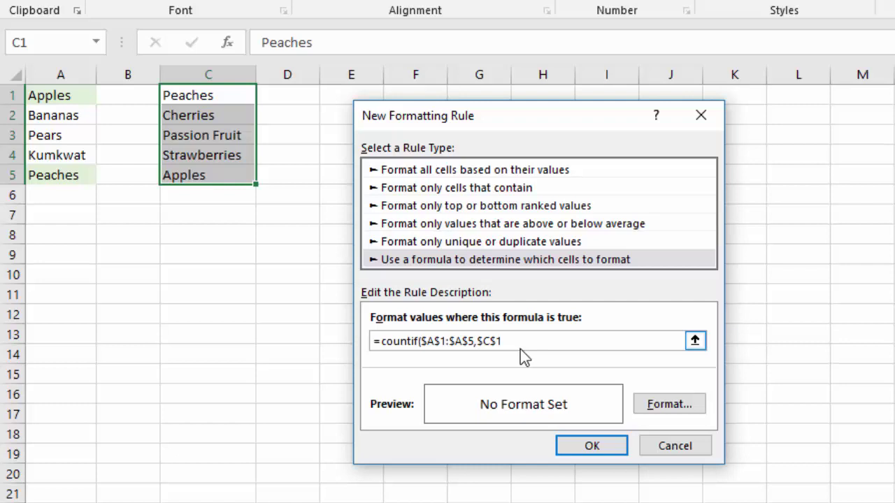
{"action": "key", "text": "BackSpace"}
Set a blue fill for matching cells and apply the rule.
{"action": "left_click", "coordinate": [660, 402]}
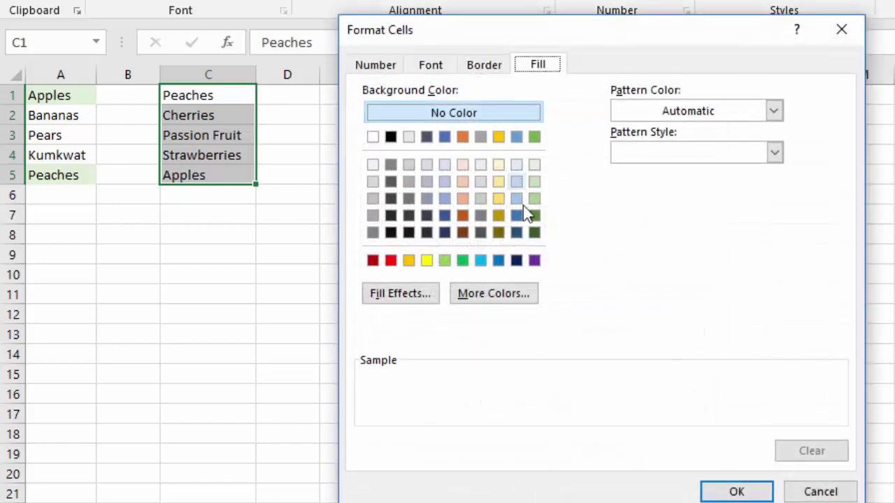
{"action": "left_click", "coordinate": [480, 262]}
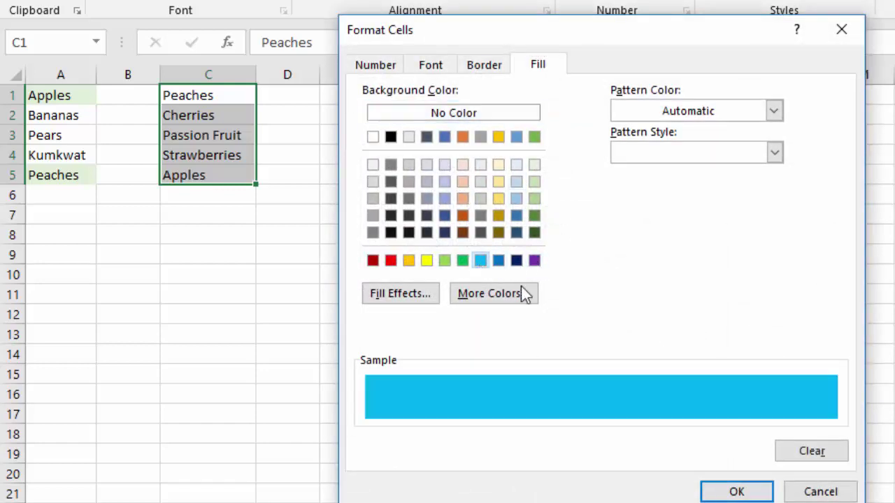
{"action": "left_click", "coordinate": [765, 493]}
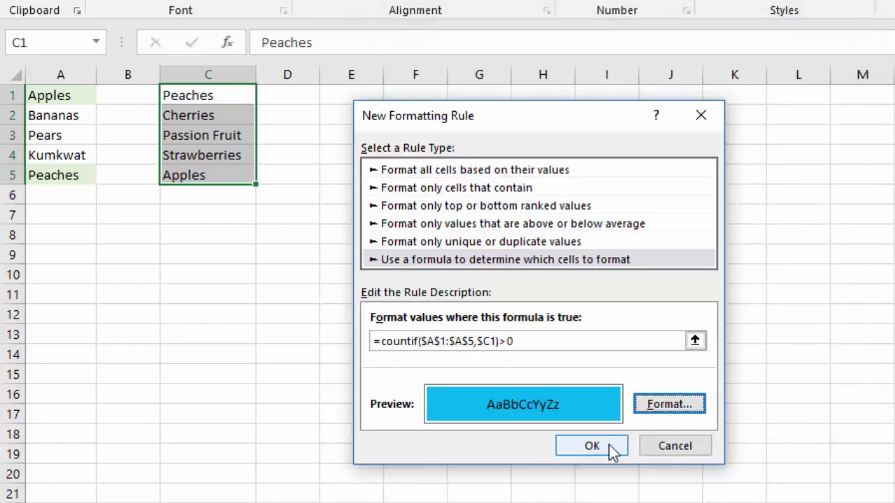
{"action": "left_click", "coordinate": [607, 448]}
Replace Peaches in A5 with Cherries to check the highlight updates.
{"action": "left_click", "coordinate": [224, 136]}
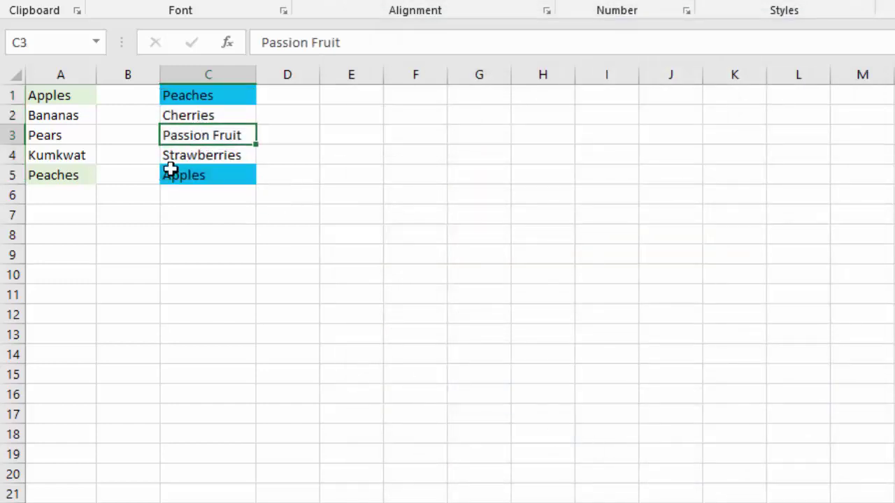
{"action": "left_click", "coordinate": [53, 134]}
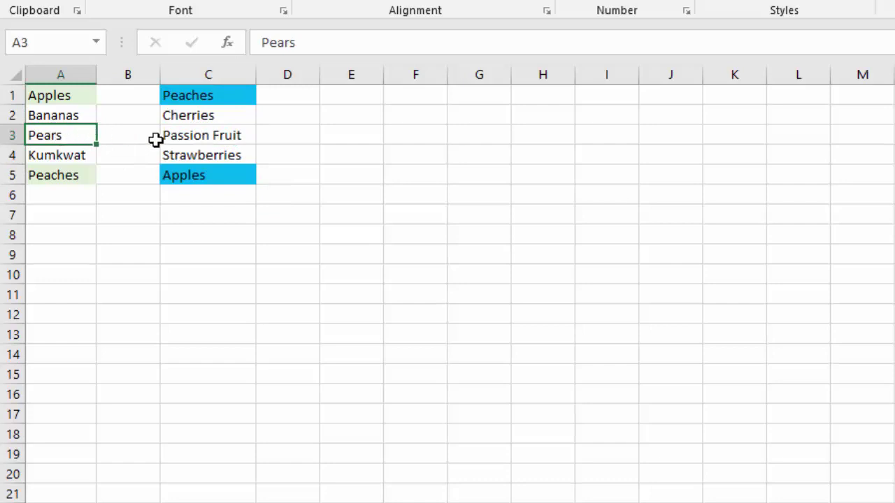
{"action": "key", "text": "Down"}
{"action": "key", "text": "Down"}
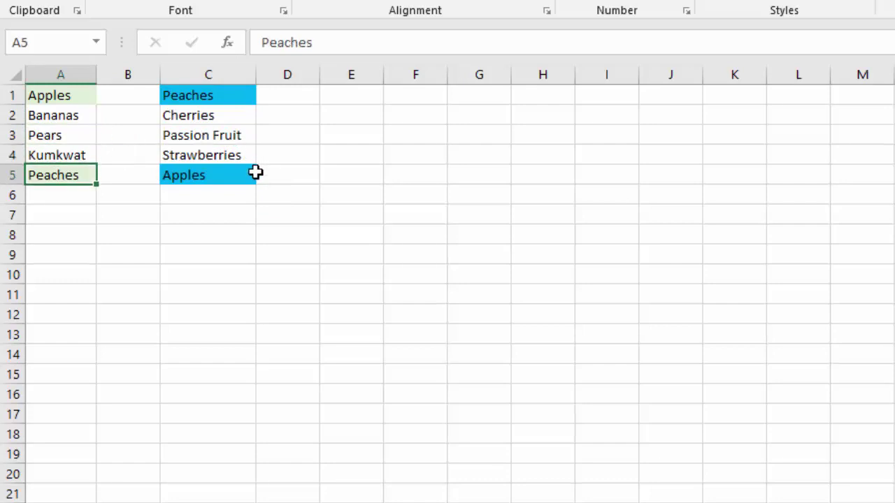
{"action": "type", "text": "CHe"}
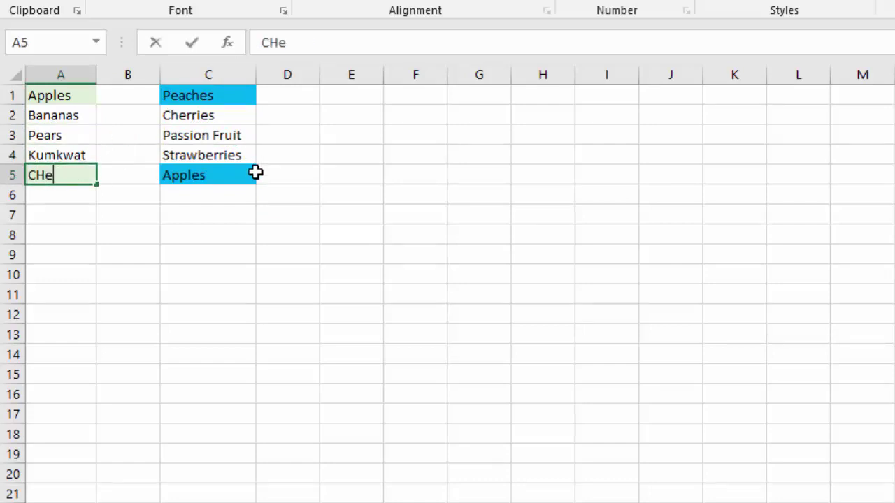
{"action": "key", "text": "BackSpace"}
{"action": "key", "text": "BackSpace"}
{"action": "key", "text": "BackSpace"}
{"action": "type", "text": "Cherries"}
{"action": "key", "text": "Return"}
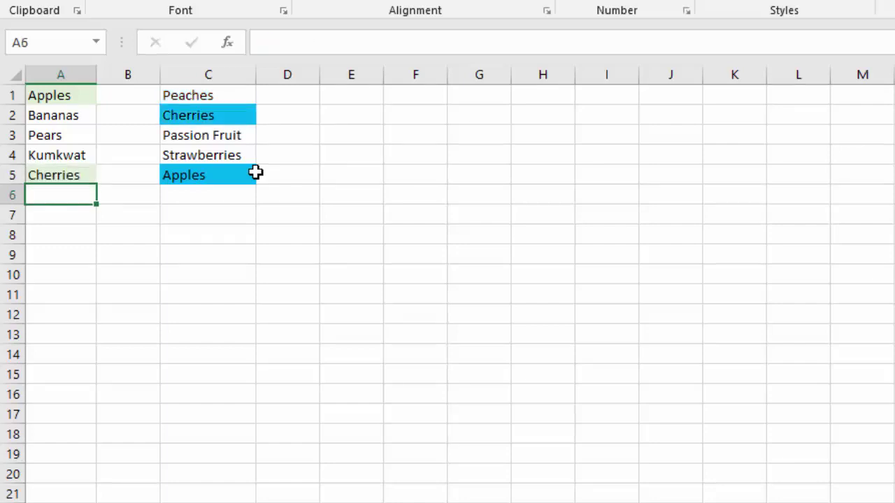